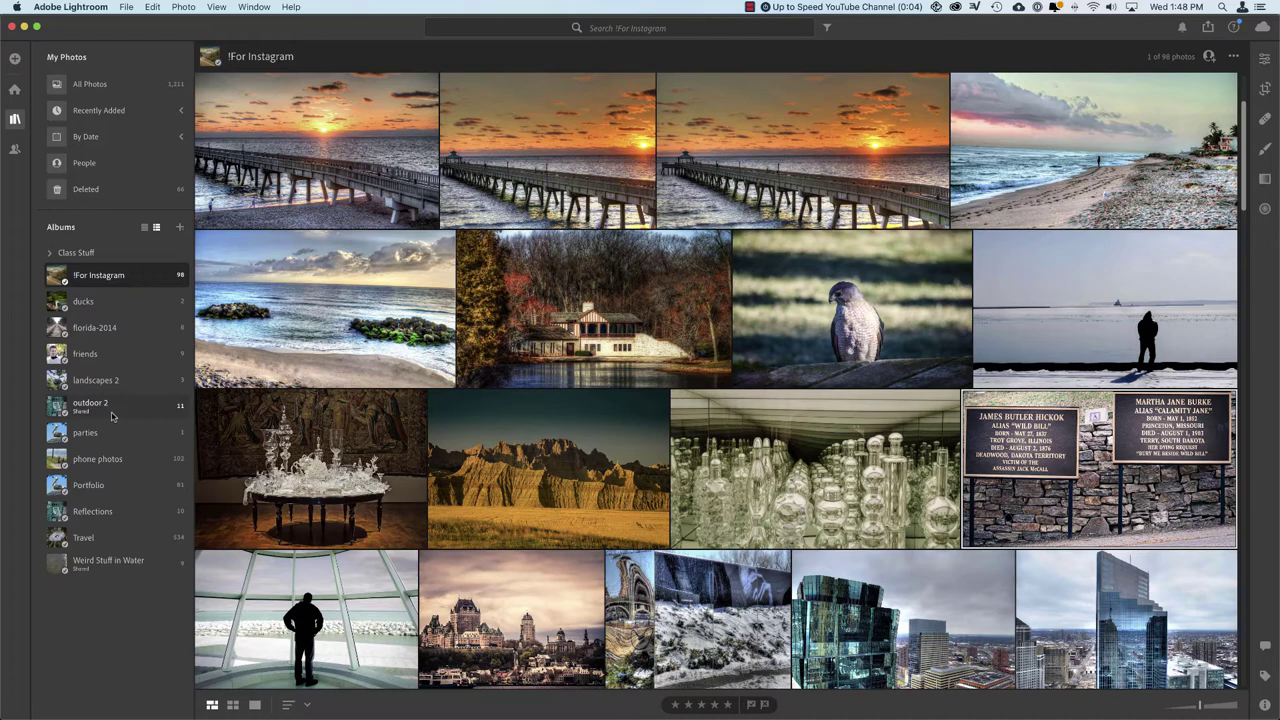
Open lightroom.adobe.com in a new Safari window.
{"action": "key", "text": "super+Tab"}
{"action": "key", "text": "super+Tab"}
{"action": "key", "text": "super+Tab"}
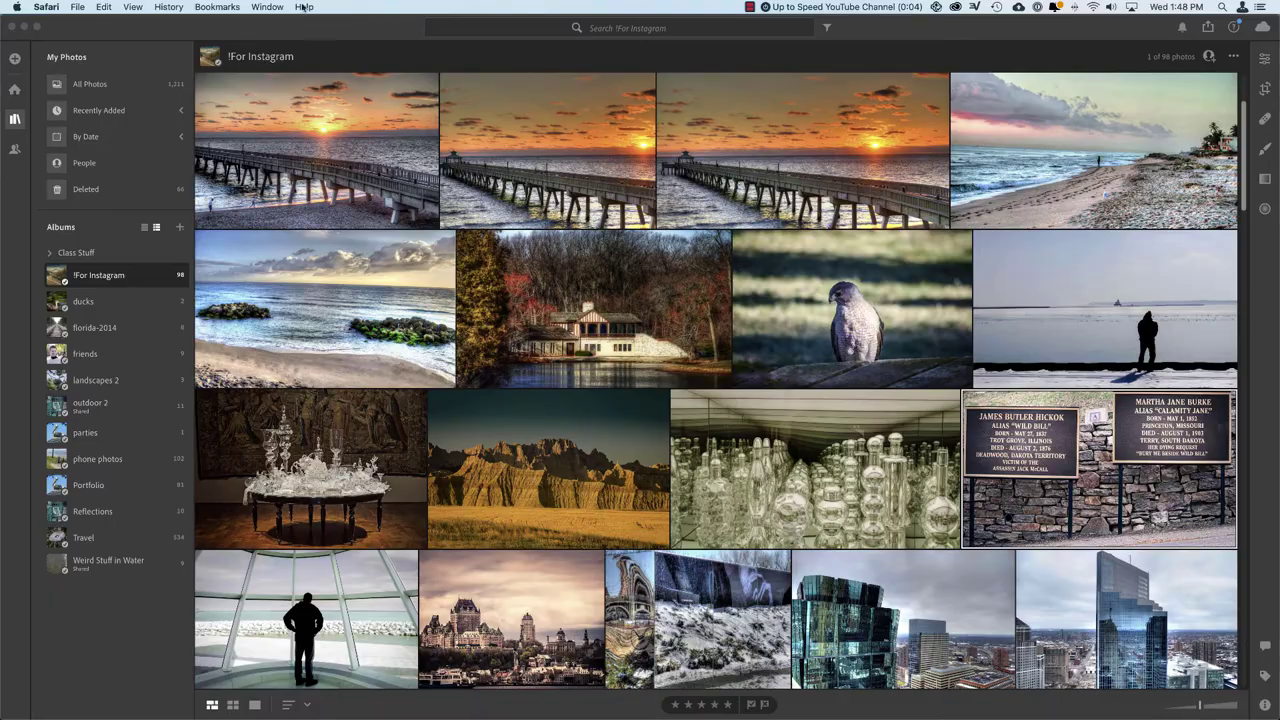
{"action": "key", "text": "super+n"}
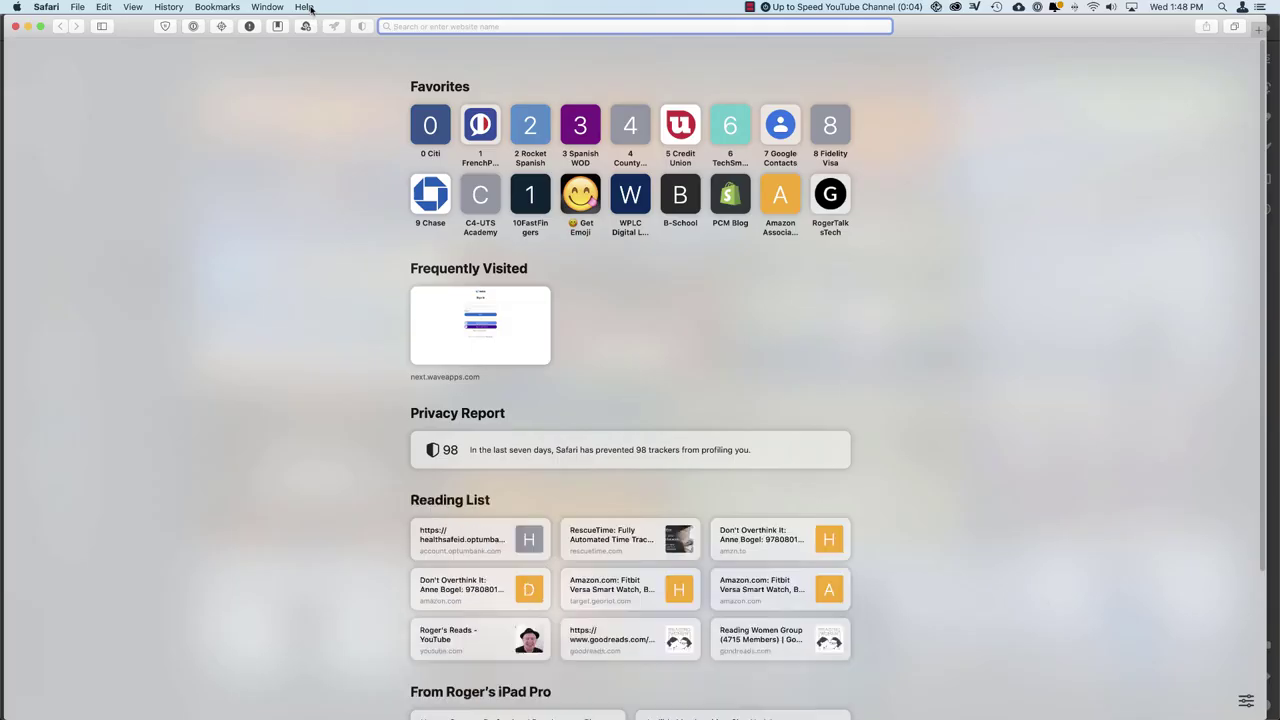
{"action": "type", "text": "lightroom.adobe.com"}
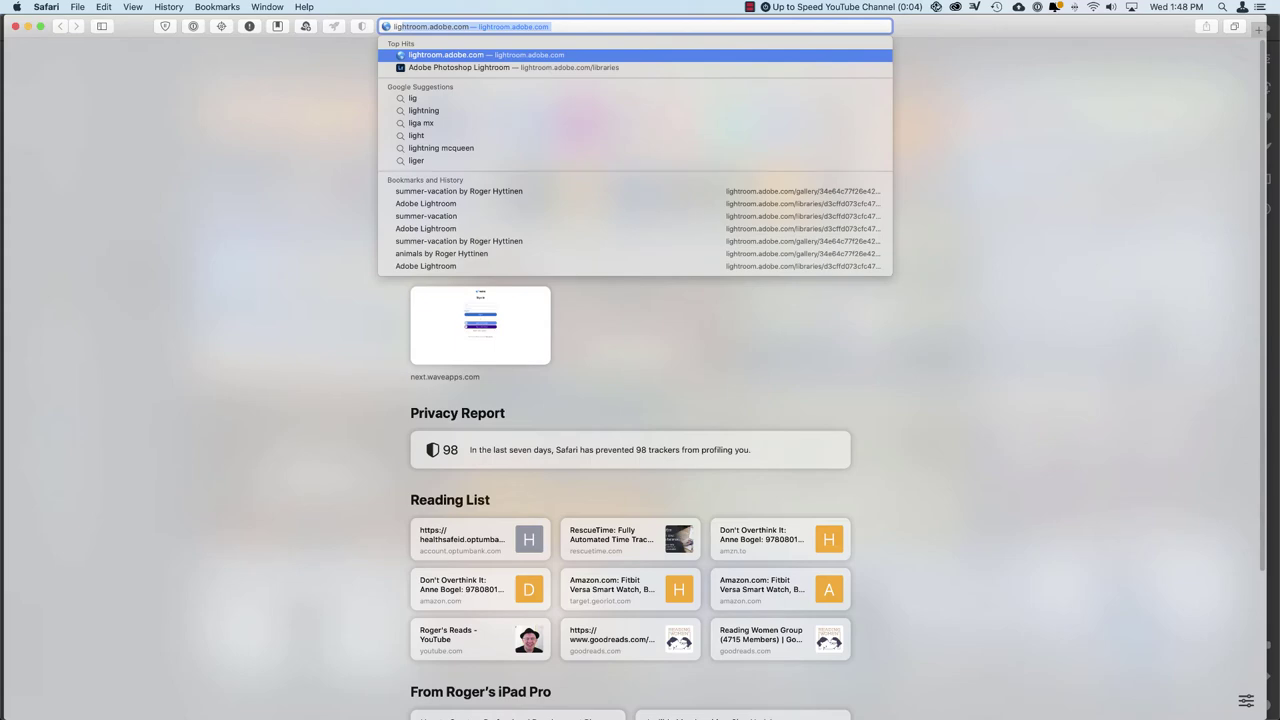
{"action": "key", "text": "Return"}
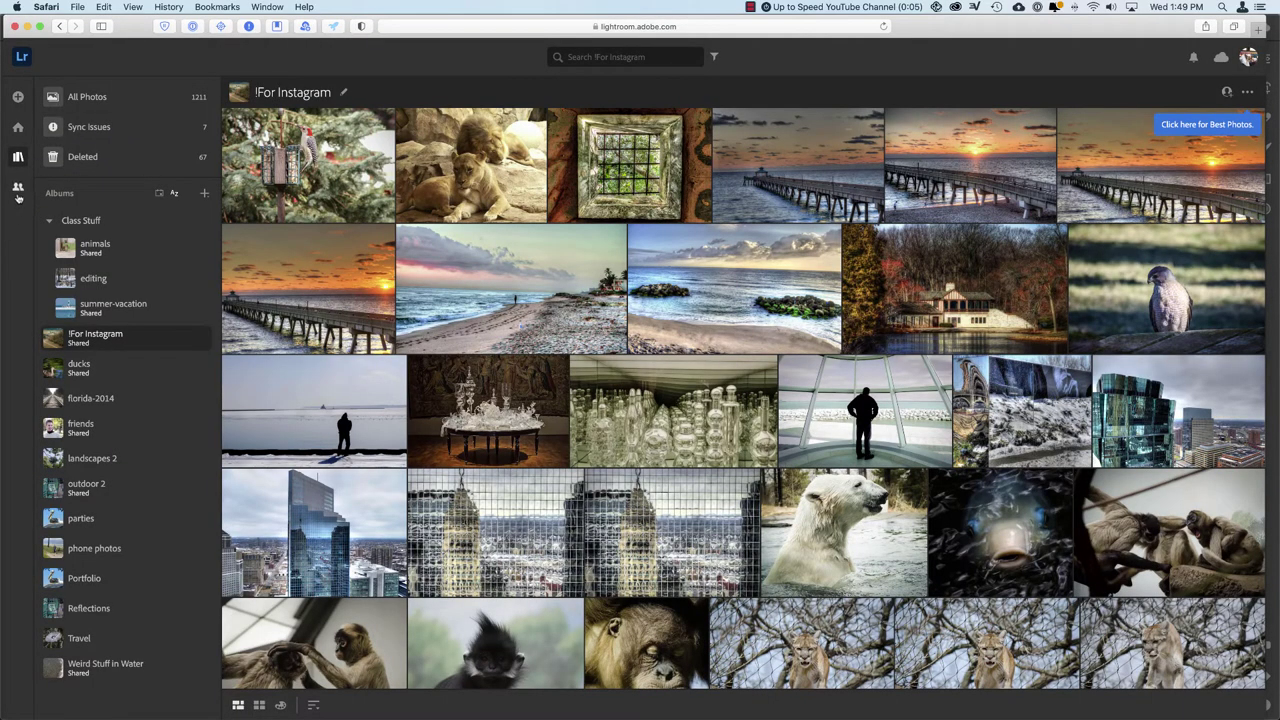
Open the Shared gallery settings and select the 'My Favs' description text.
{"action": "left_click", "coordinate": [17, 188]}
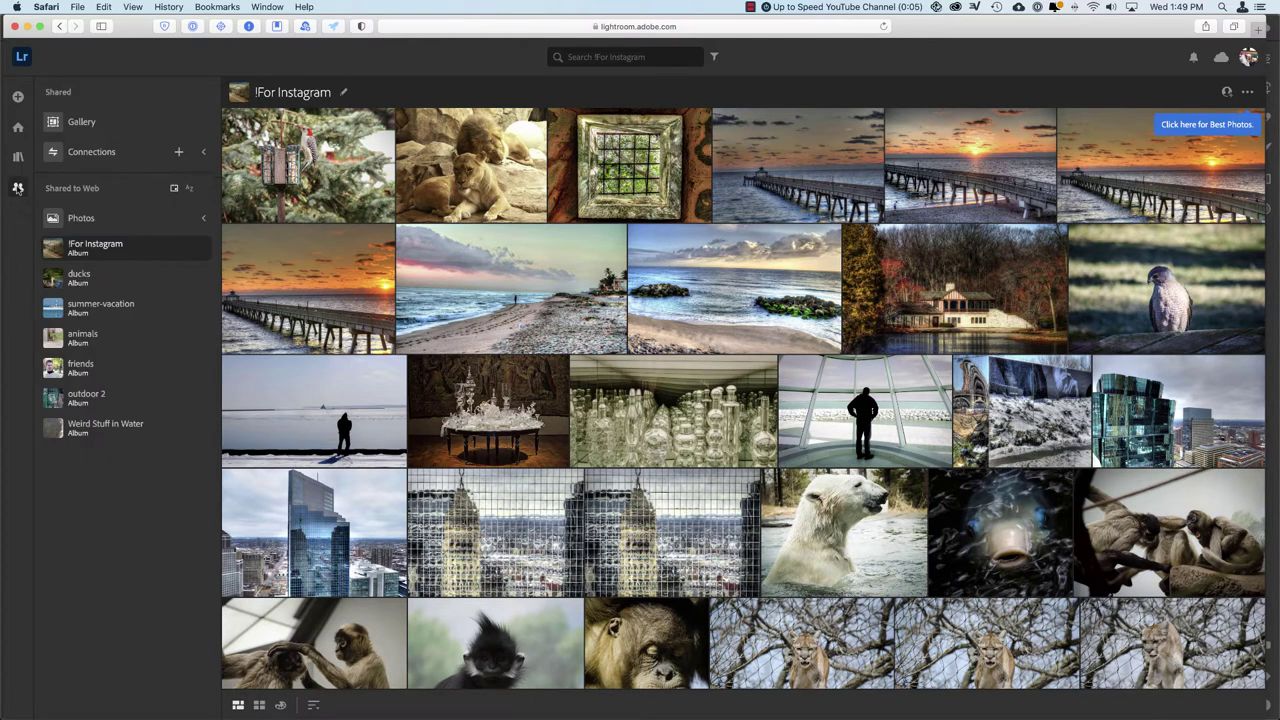
{"action": "left_click", "coordinate": [76, 132]}
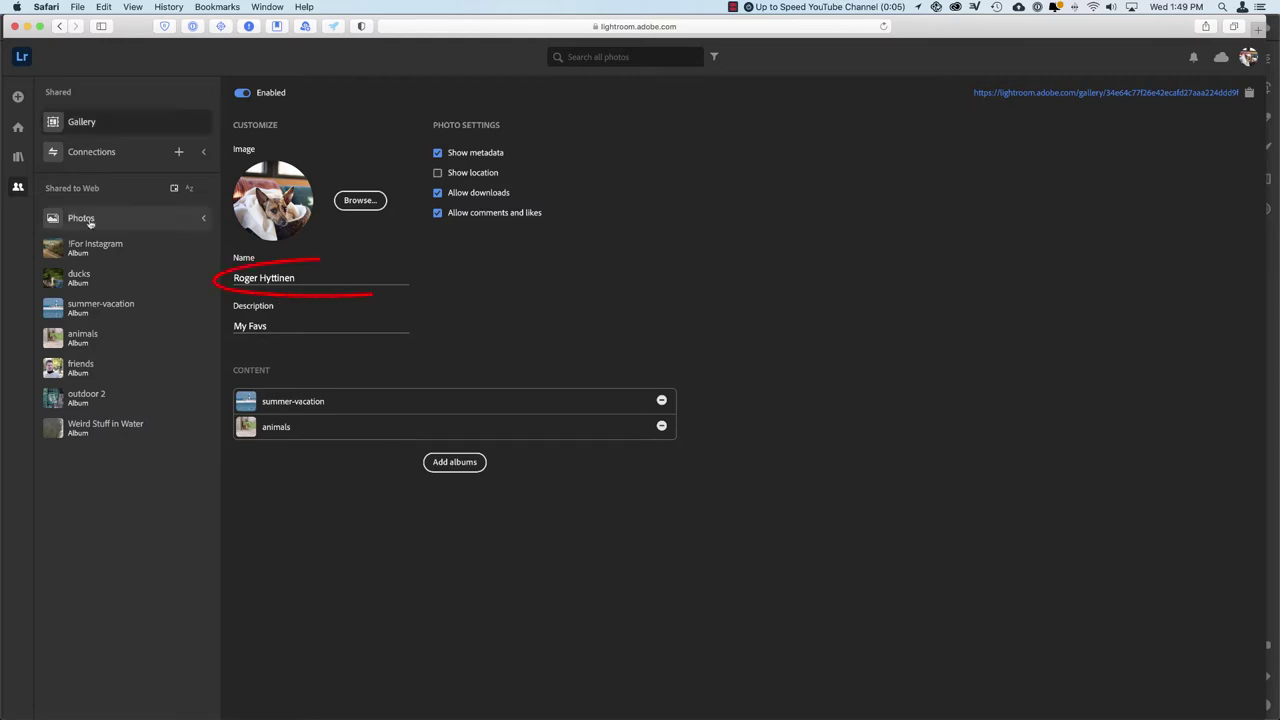
{"action": "triple_click", "coordinate": [280, 326]}
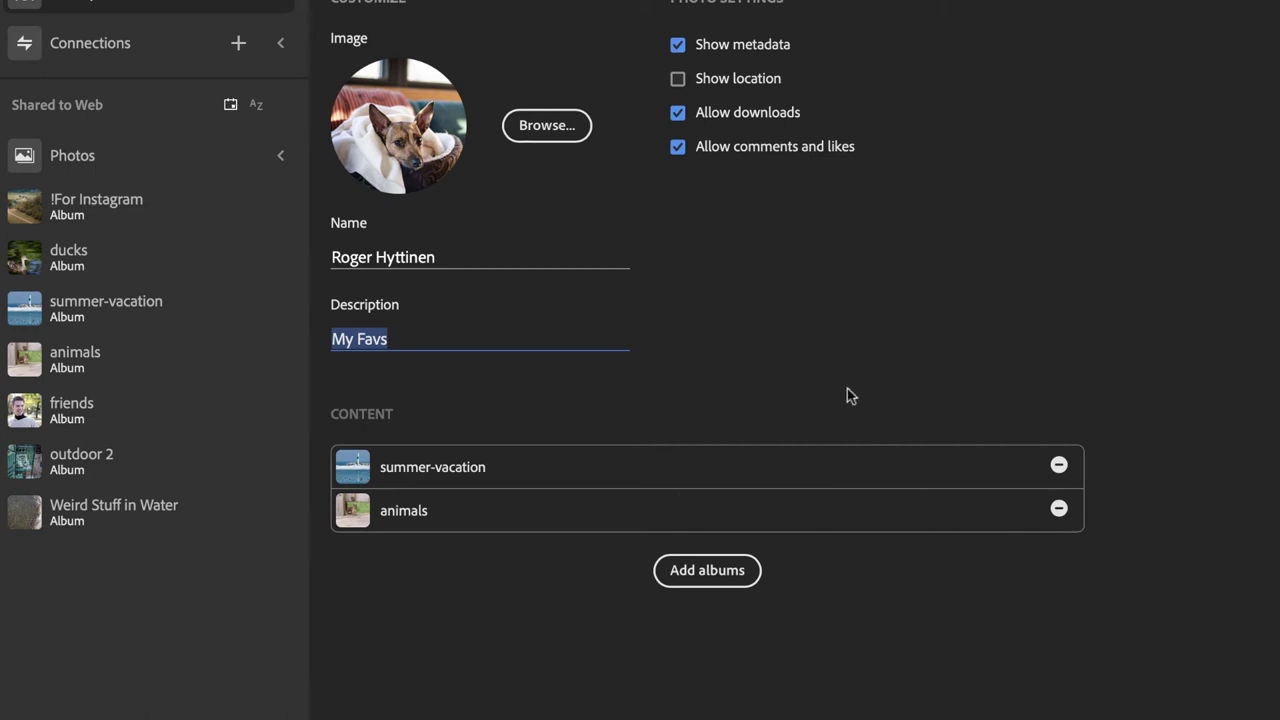
Remove the animals and summer-vacation albums from the gallery.
{"action": "left_click", "coordinate": [1060, 512]}
{"action": "left_click", "coordinate": [1054, 508]}
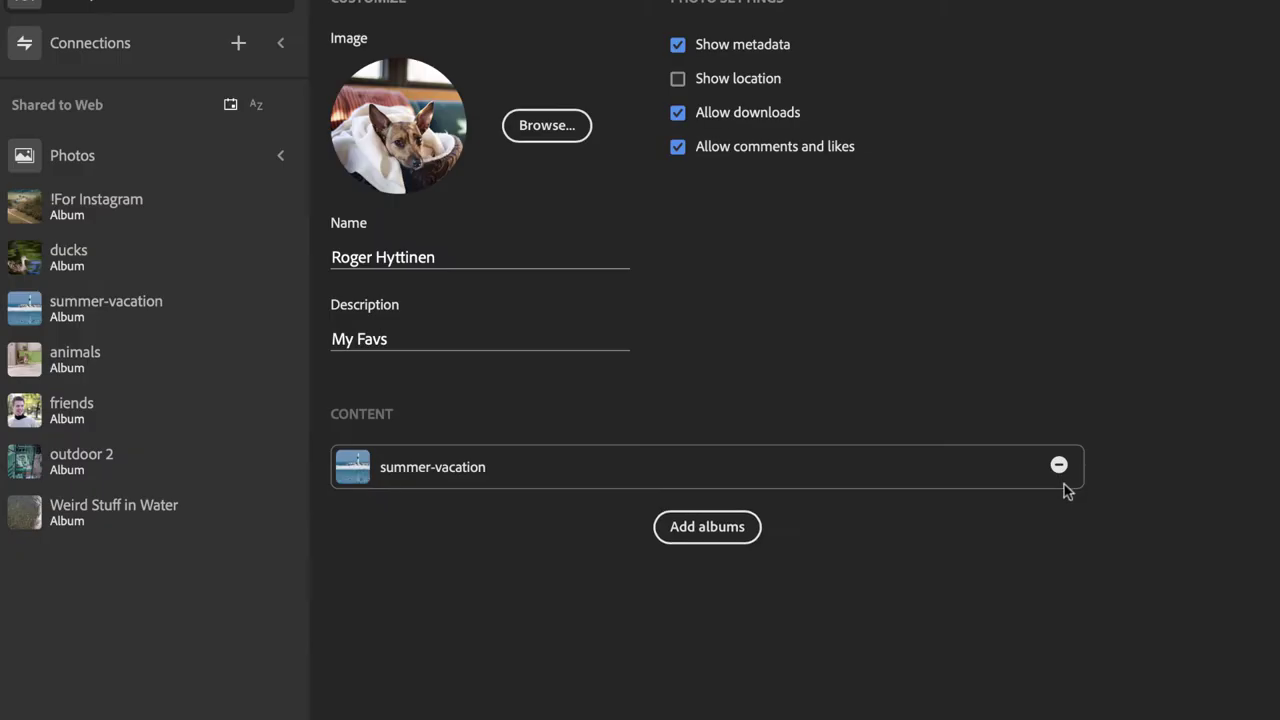
{"action": "left_click", "coordinate": [1058, 465]}
{"action": "left_click", "coordinate": [1064, 507]}
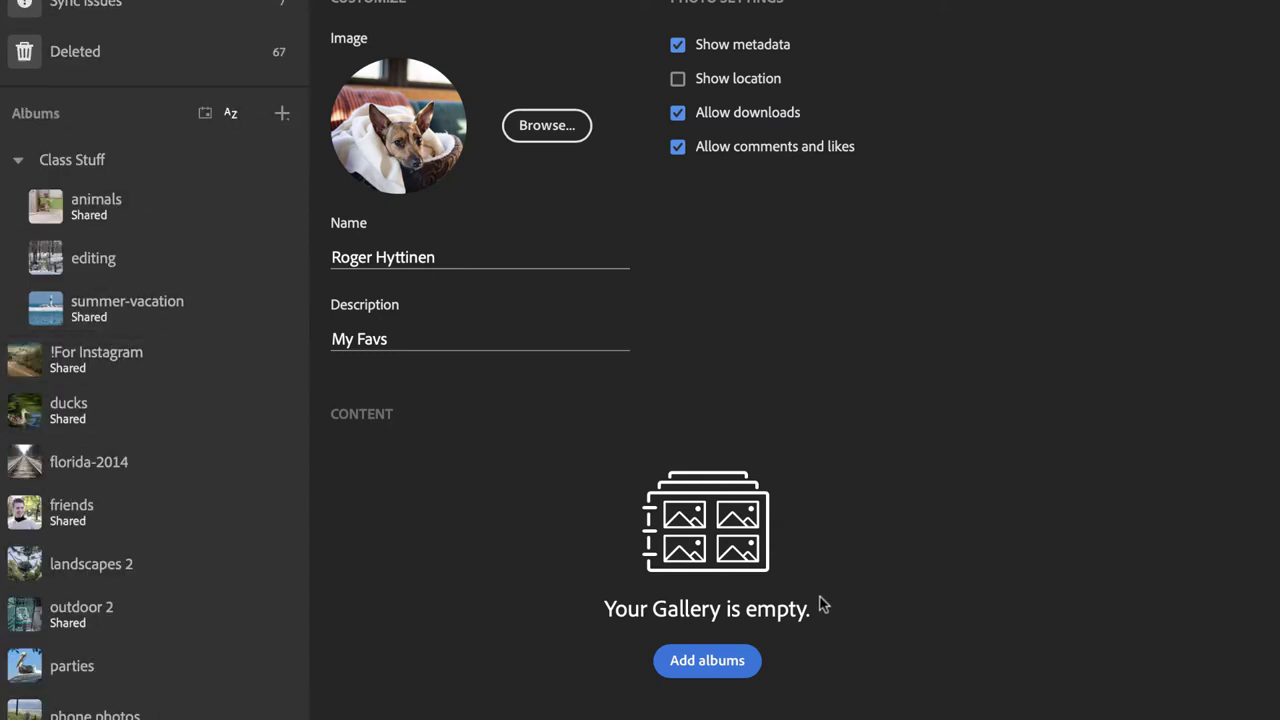
Add the animals album to the gallery.
{"action": "left_click", "coordinate": [715, 676]}
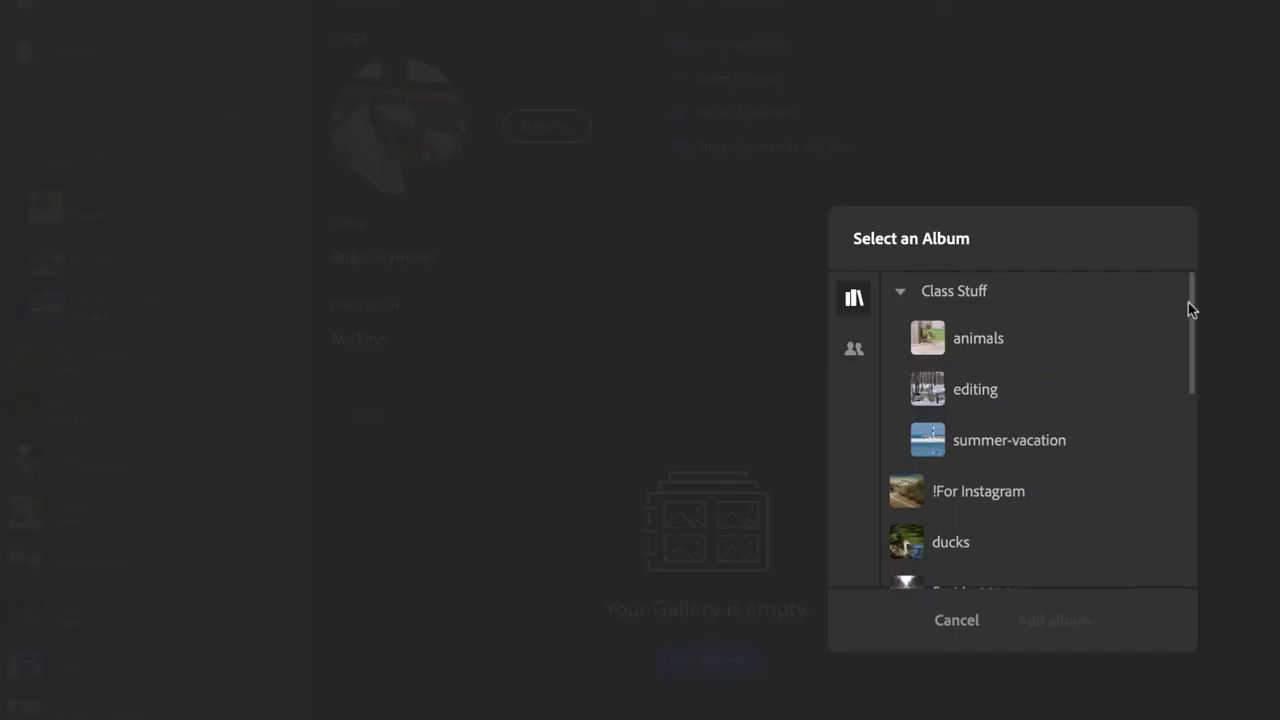
{"action": "scroll", "coordinate": [1190, 304], "scroll_direction": "down", "scroll_amount": 1}
{"action": "mouse_move", "coordinate": [1191, 305]}
{"action": "left_mouse_down"}
{"action": "mouse_move", "coordinate": [1191, 531]}
{"action": "mouse_move", "coordinate": [1179, 285]}
{"action": "left_mouse_up"}
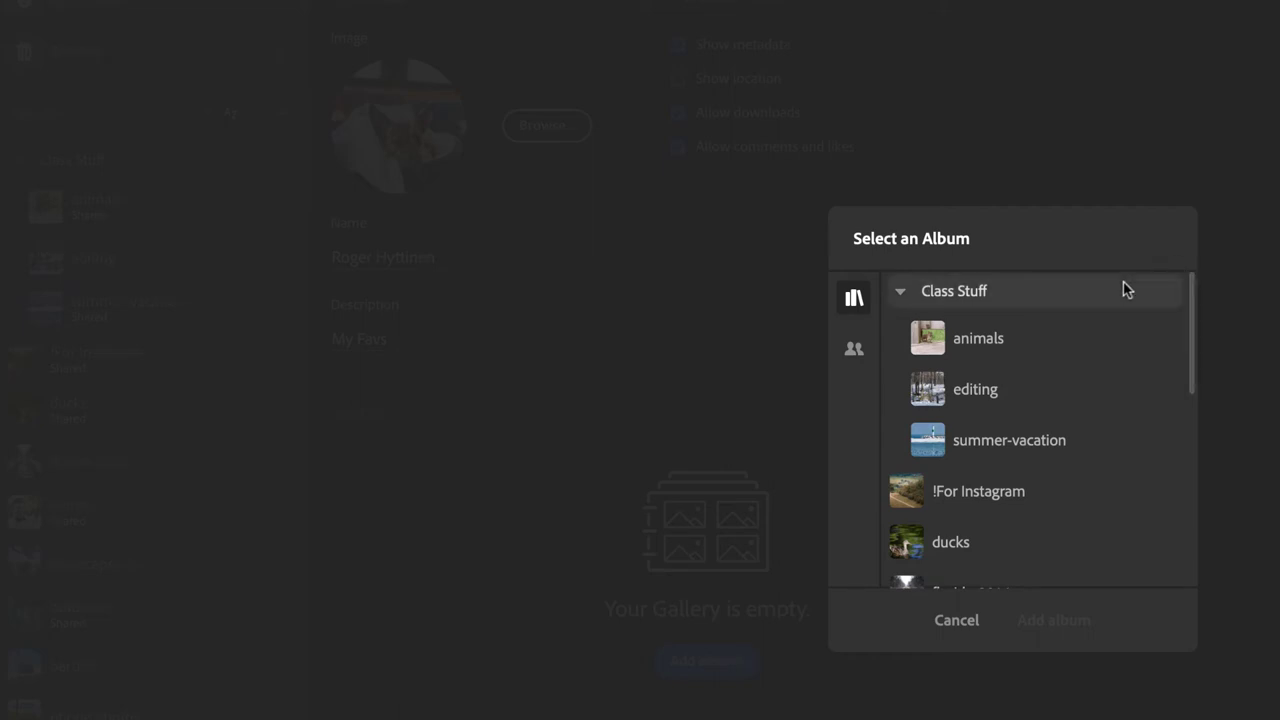
{"action": "left_click", "coordinate": [959, 352]}
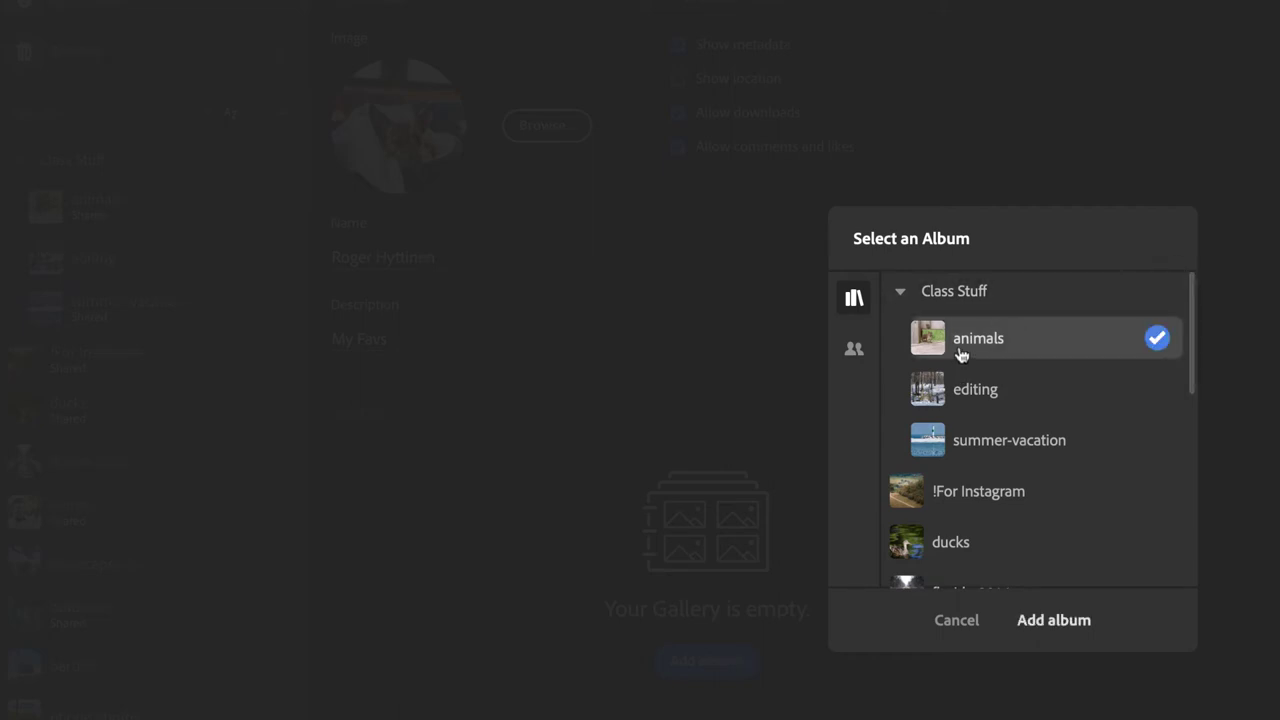
{"action": "left_click", "coordinate": [1049, 623]}
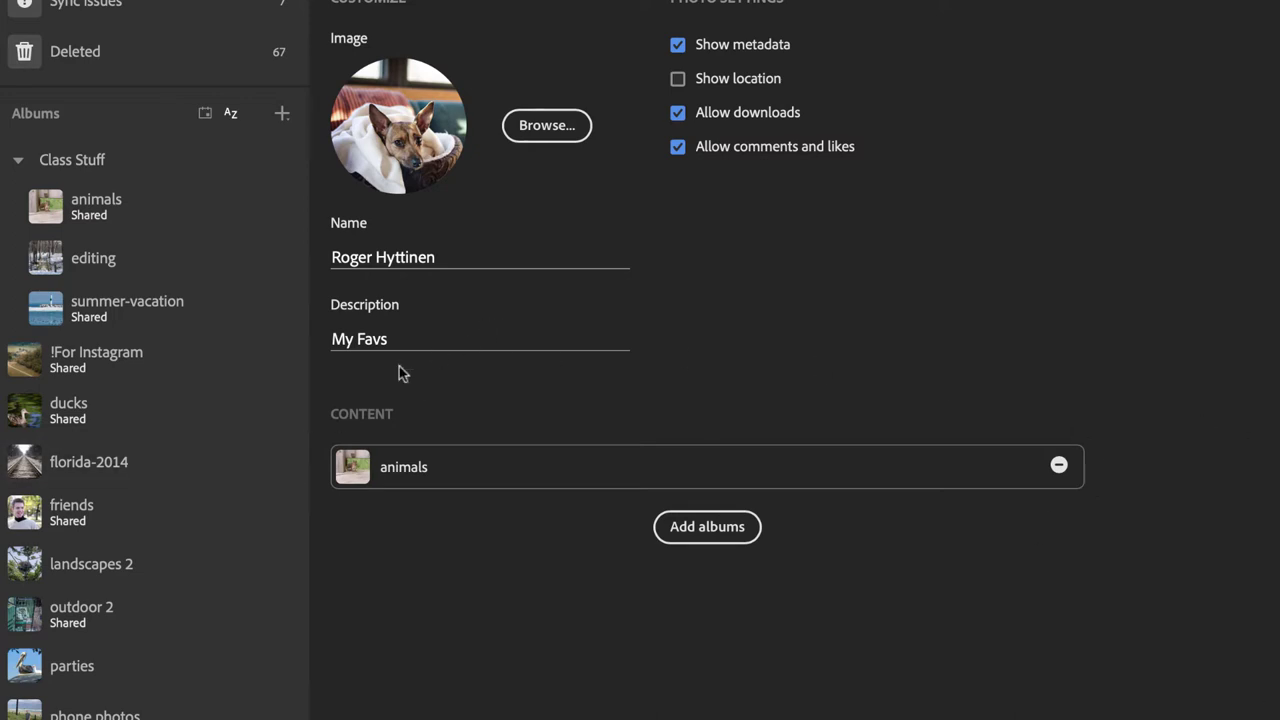
Add the !For Instagram album to the gallery.
{"action": "left_click", "coordinate": [707, 527]}
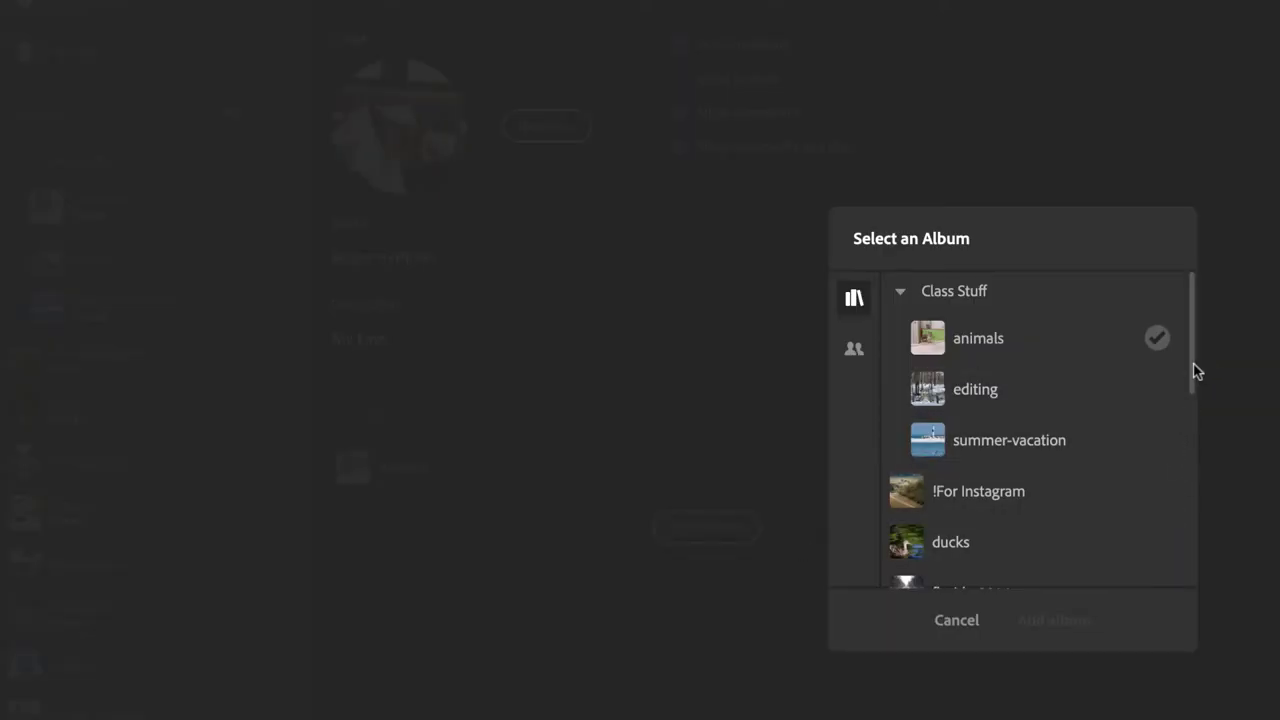
{"action": "scroll", "coordinate": [1194, 369], "scroll_direction": "down", "scroll_amount": 2}
{"action": "left_click", "coordinate": [1088, 389]}
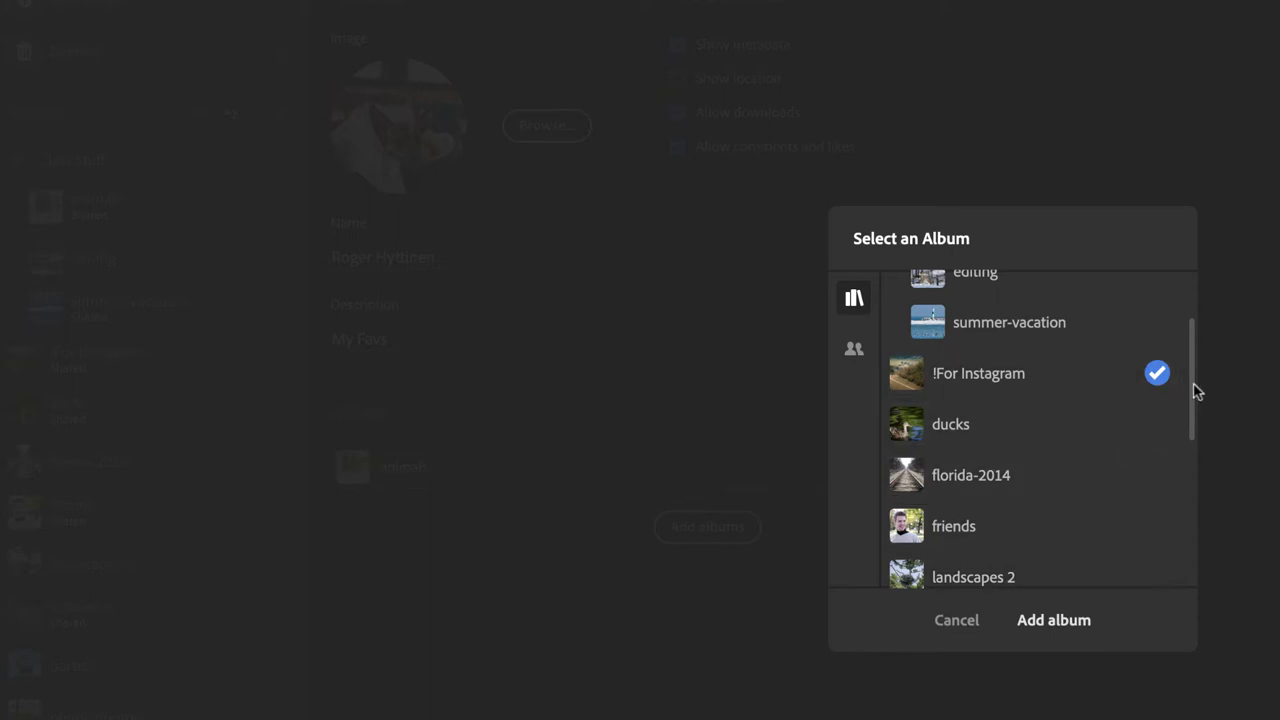
{"action": "left_click_drag", "start_coordinate": [1195, 390], "coordinate": [1193, 315]}
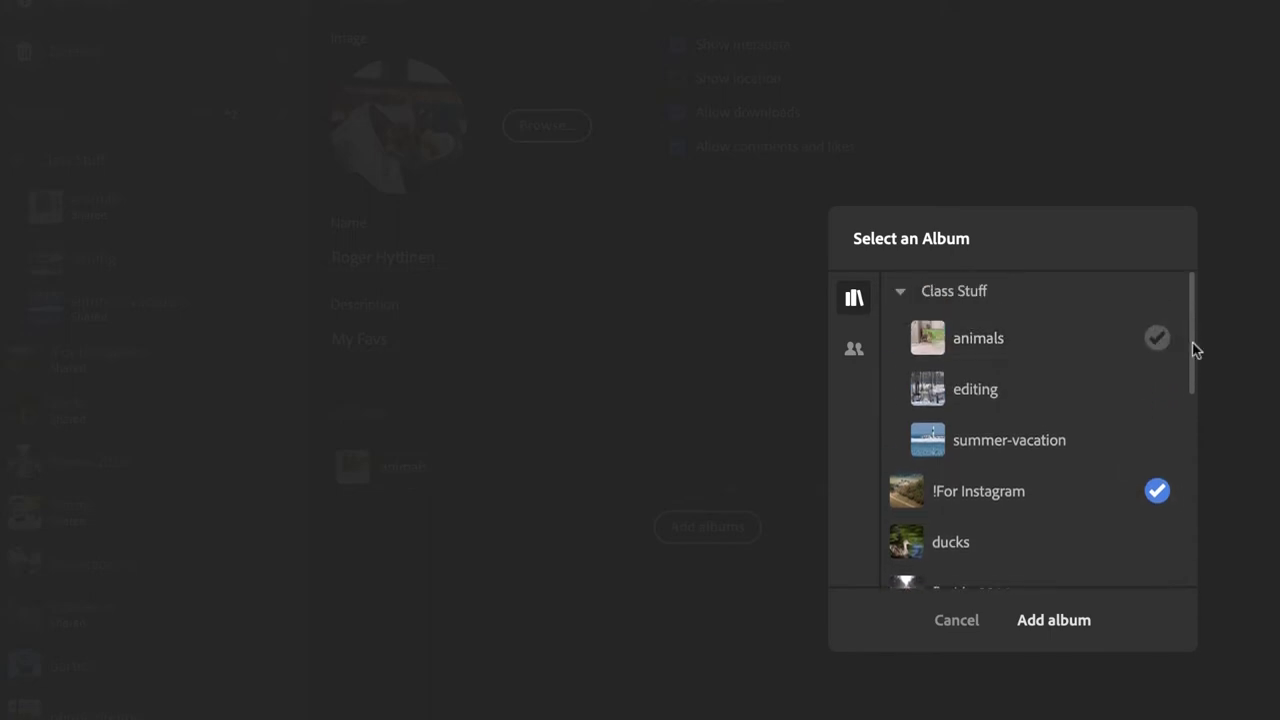
{"action": "left_click", "coordinate": [1065, 616]}
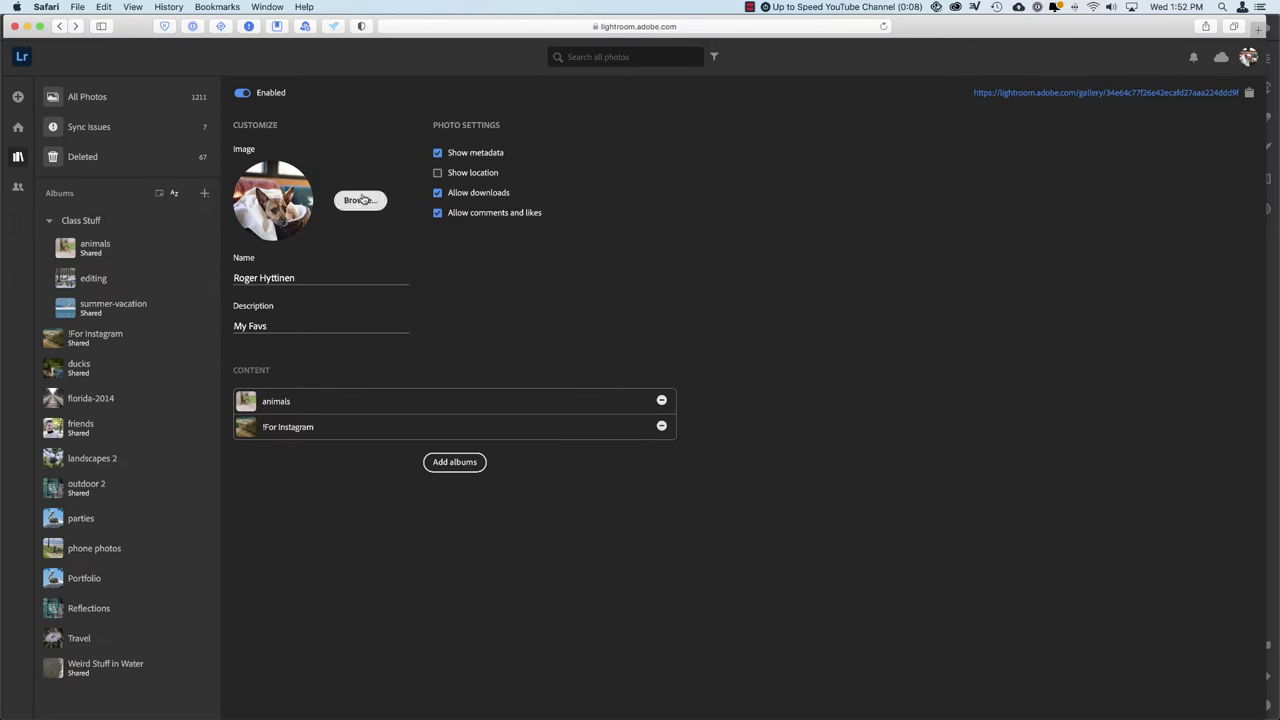
Set duck.jpg from the Desktop as the gallery's profile image.
{"action": "left_click", "coordinate": [362, 200]}
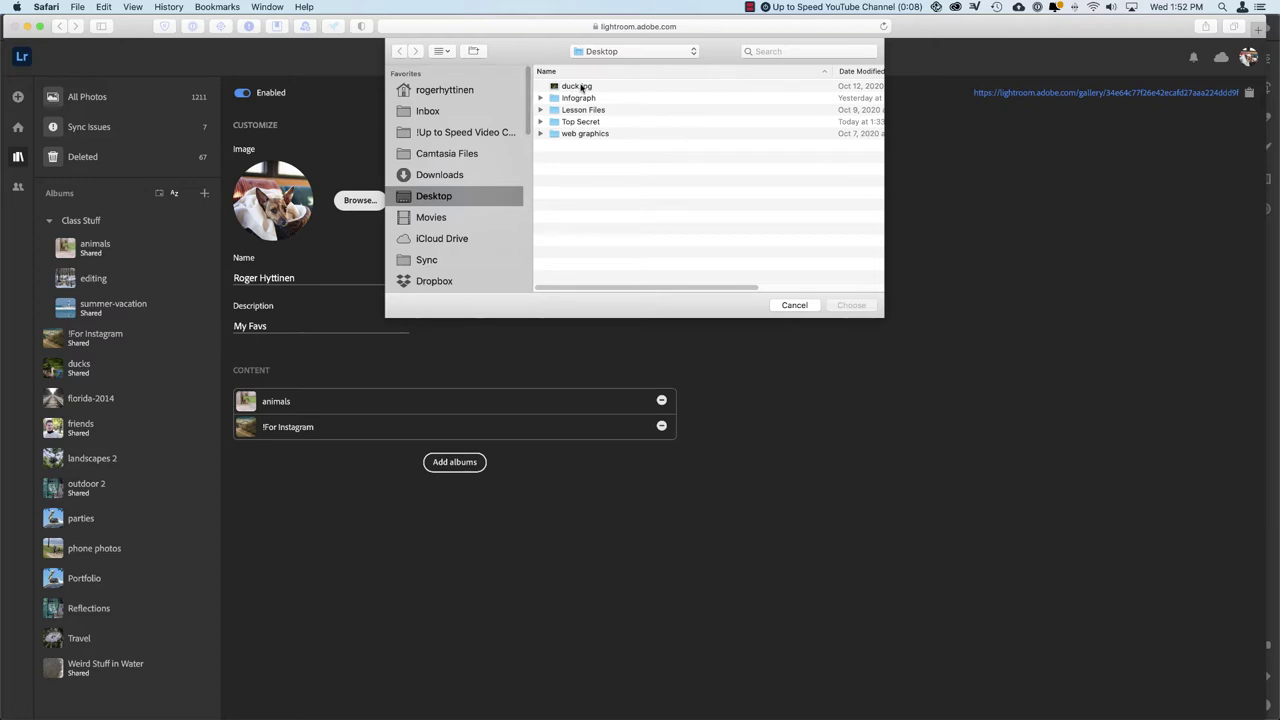
{"action": "left_click", "coordinate": [587, 87]}
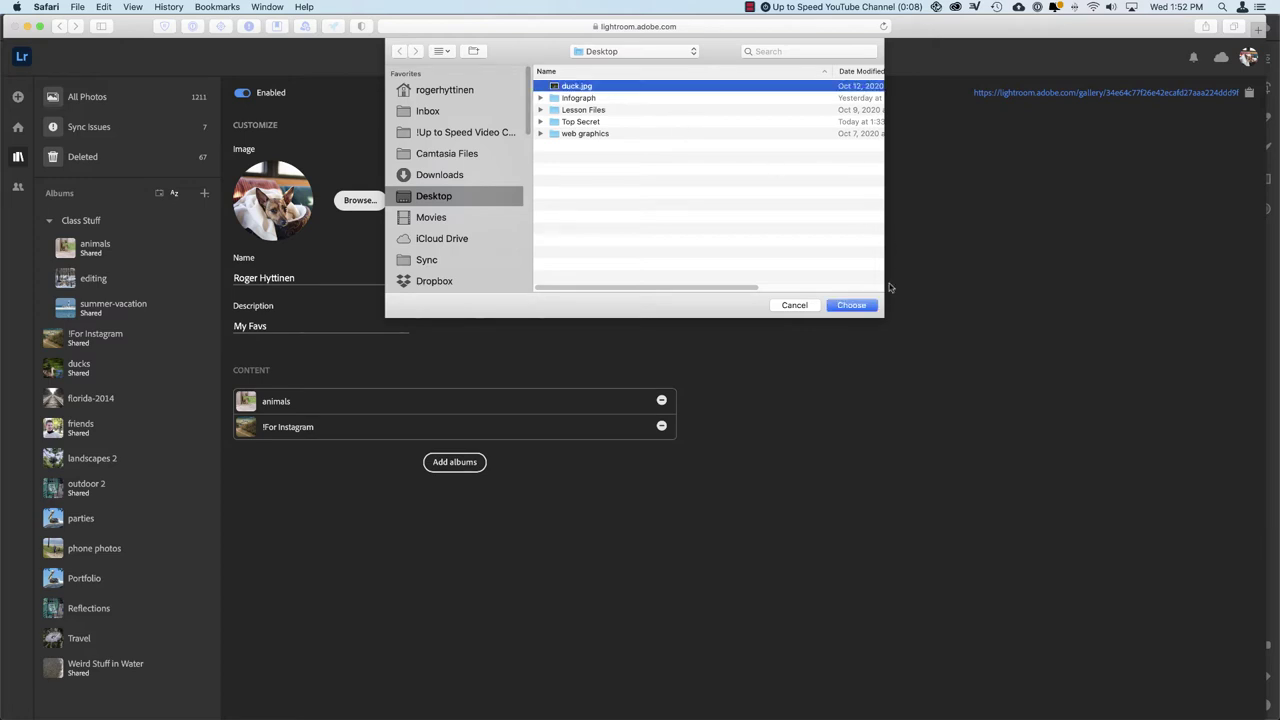
{"action": "left_click", "coordinate": [860, 306]}
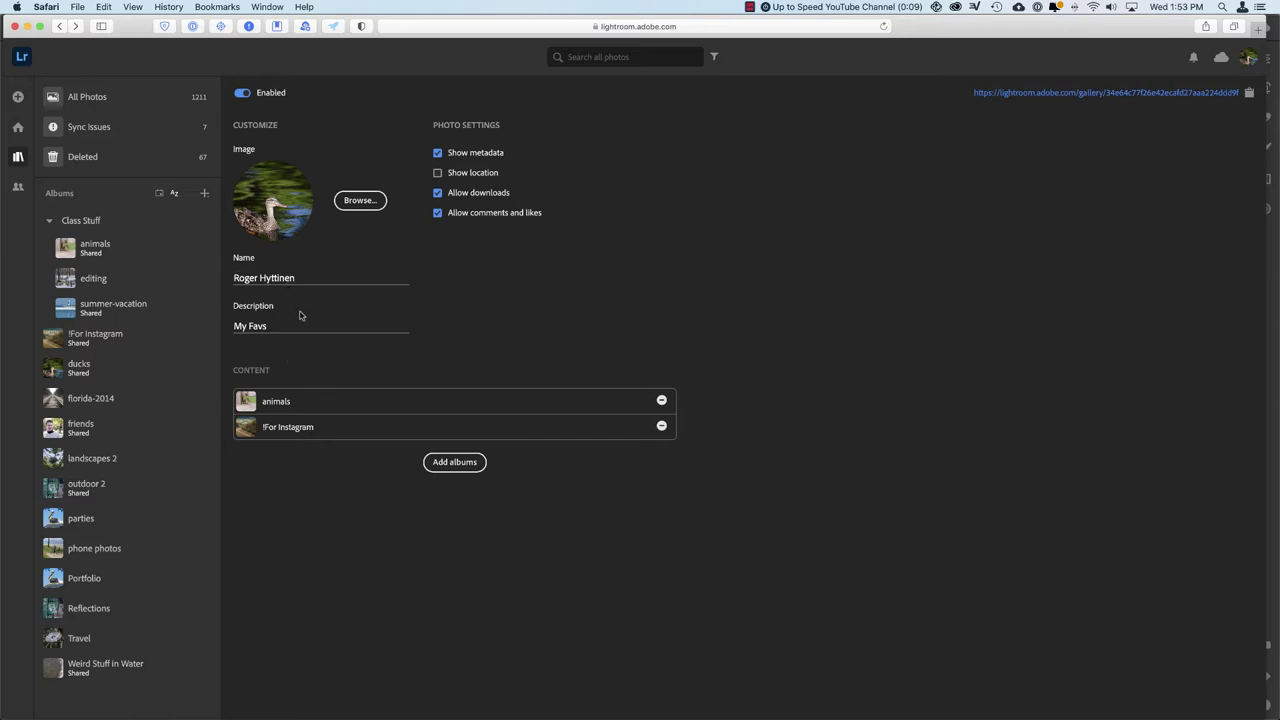
Copy the gallery link, open it in a new tab, and view the animals and !For Instagram albums.
{"action": "left_click", "coordinate": [1248, 93]}
{"action": "left_click", "coordinate": [1060, 94]}
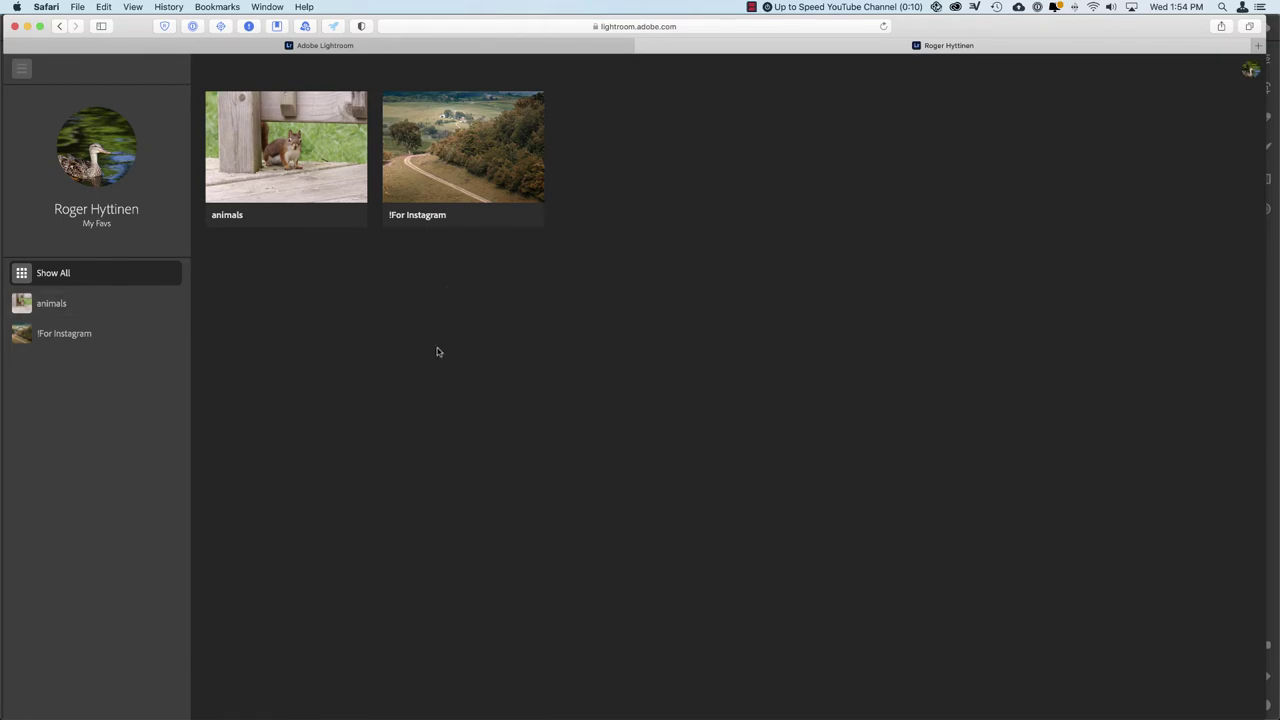
{"action": "left_click", "coordinate": [72, 310]}
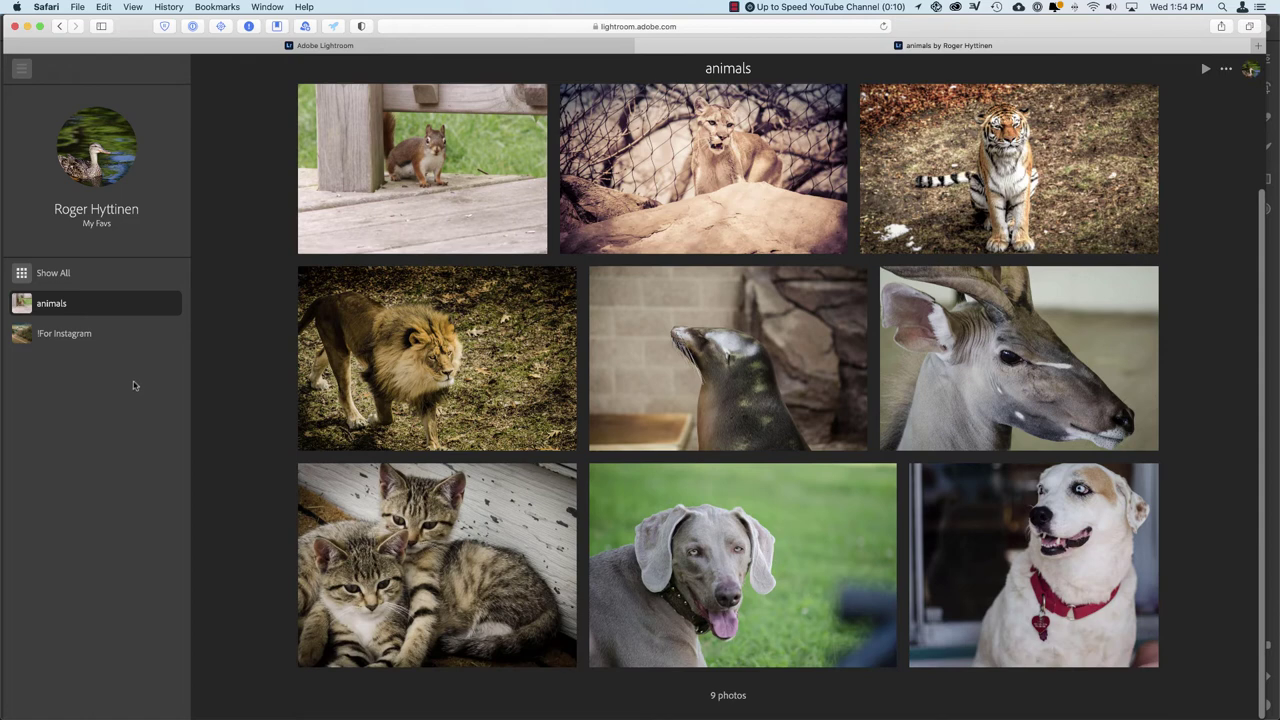
{"action": "left_click", "coordinate": [72, 337]}
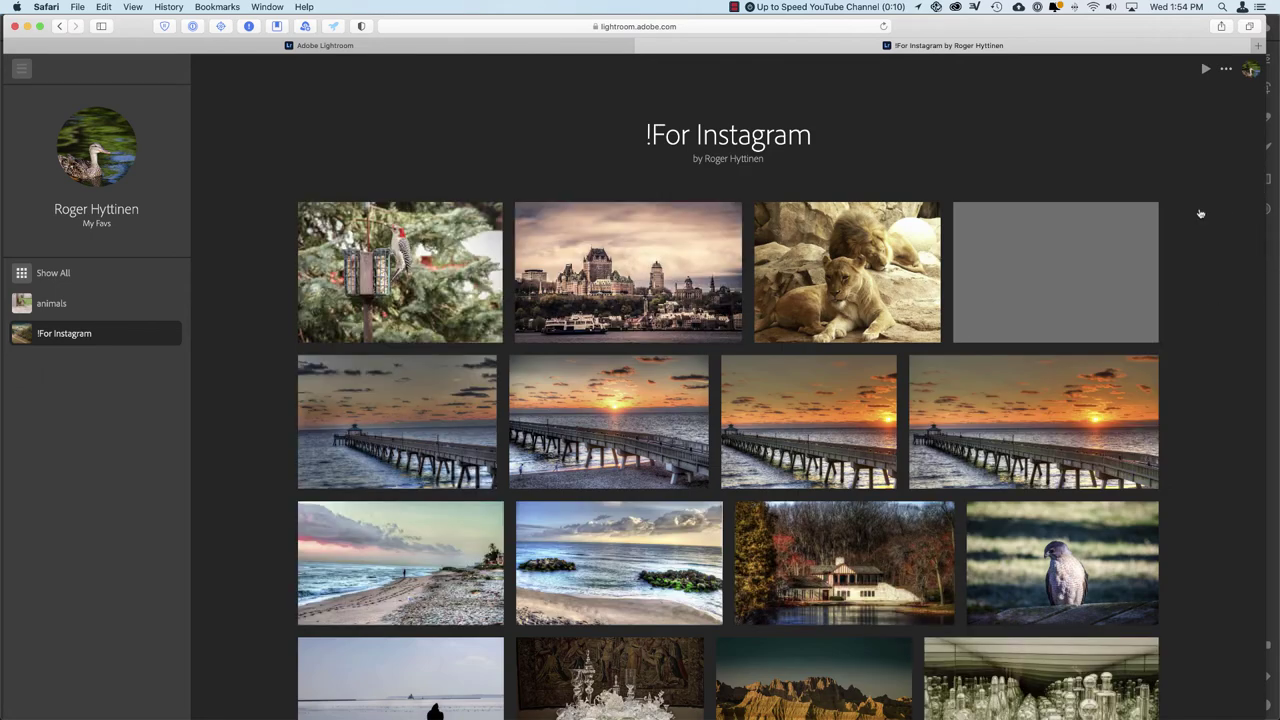
{"action": "scroll", "coordinate": [1040, 442], "scroll_direction": "down", "scroll_amount": 5}
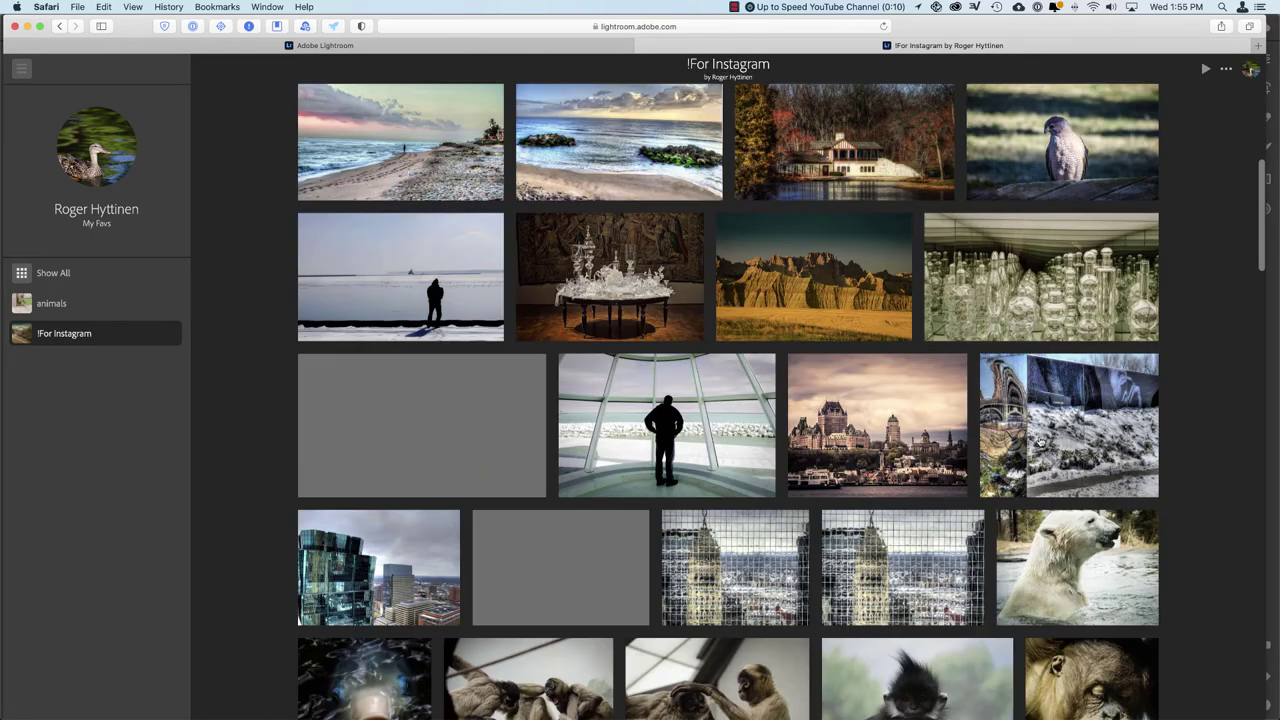
{"action": "scroll", "coordinate": [1040, 442], "scroll_direction": "up", "scroll_amount": 5}
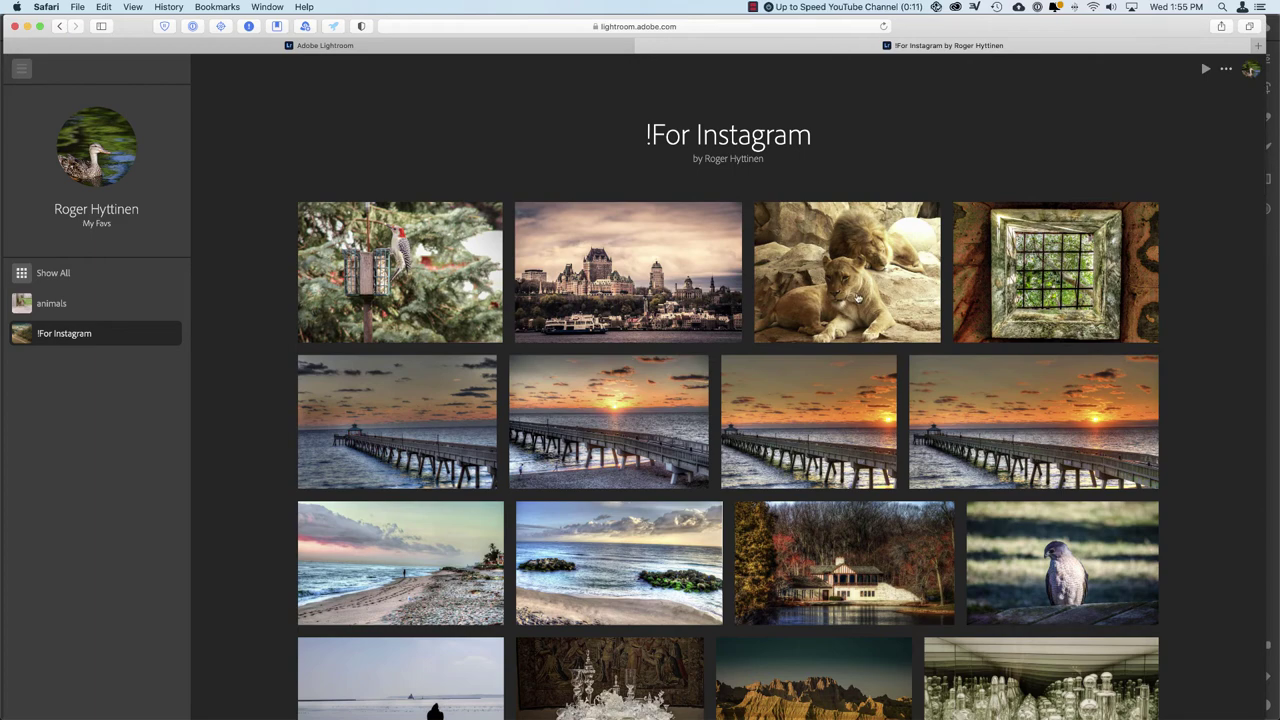
Open the lion photo and view its download options and file and camera details.
{"action": "left_click", "coordinate": [857, 297]}
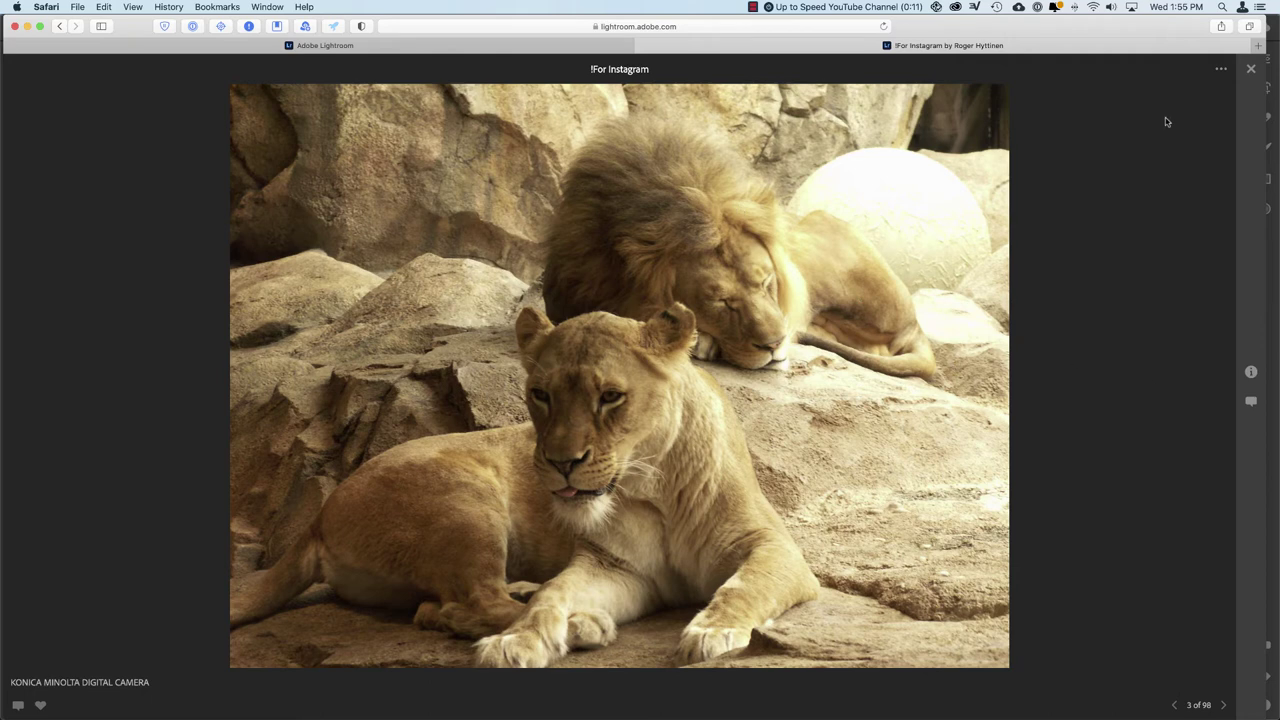
{"action": "left_click", "coordinate": [1221, 72]}
{"action": "left_click", "coordinate": [1251, 373]}
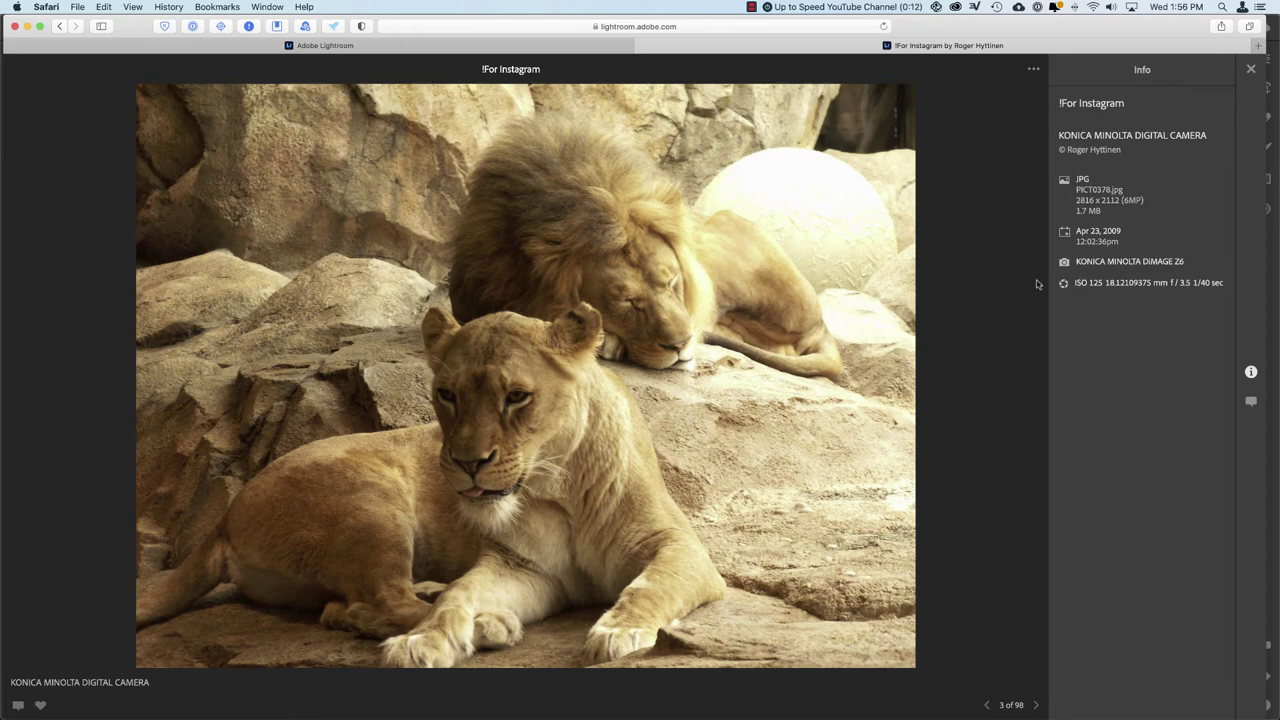
Post the comment 'great cats!' on the lion photo and close the viewer.
{"action": "left_click", "coordinate": [1251, 403]}
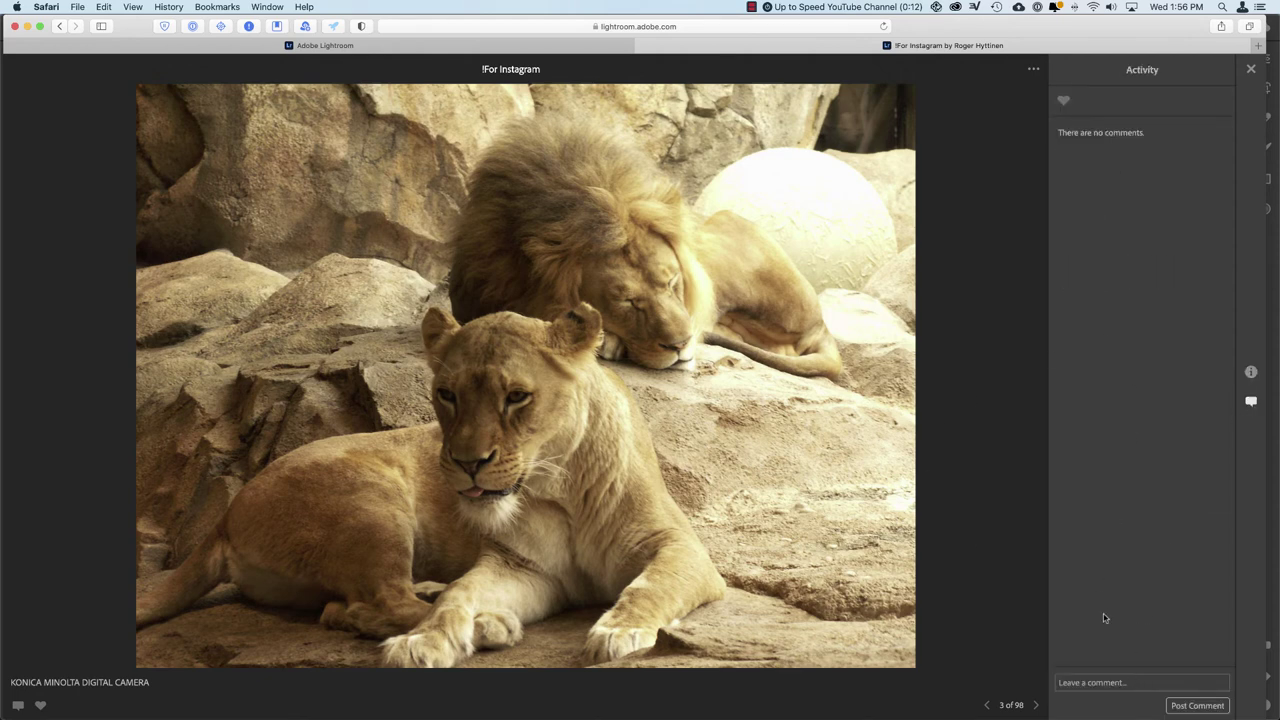
{"action": "left_click", "coordinate": [1100, 682]}
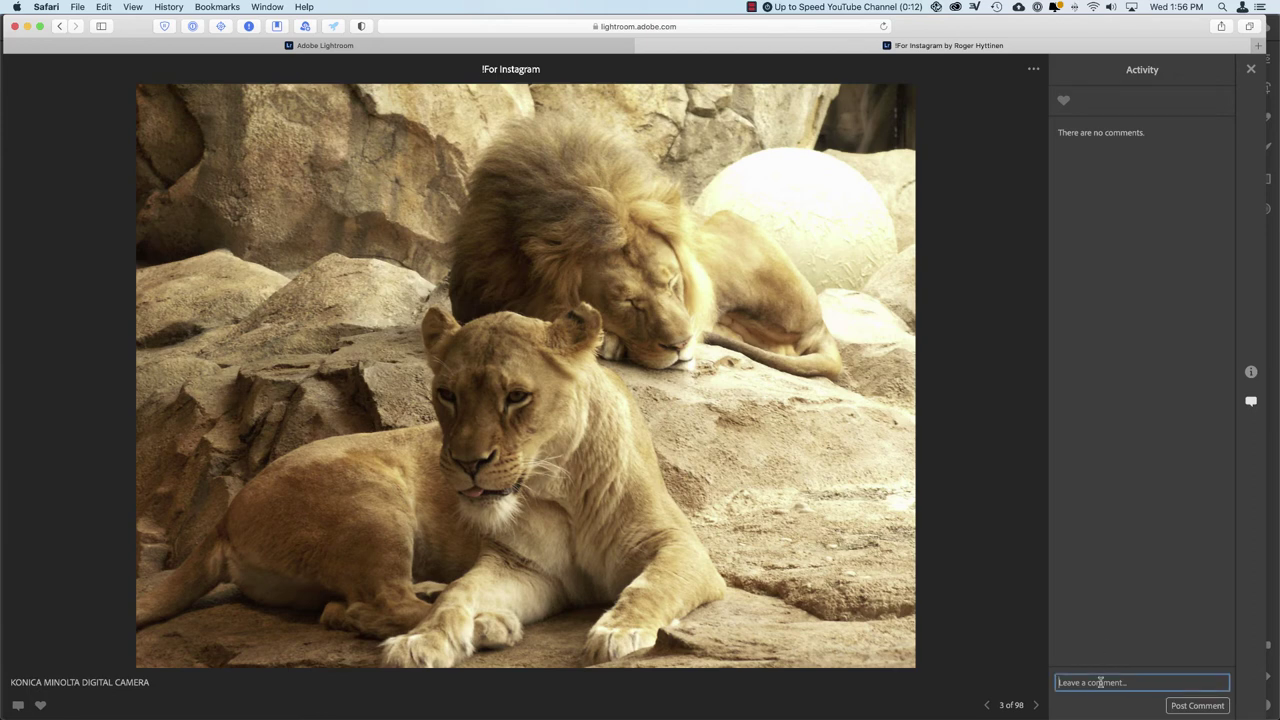
{"action": "type", "text": "great cats!"}
{"action": "key", "text": "Return"}
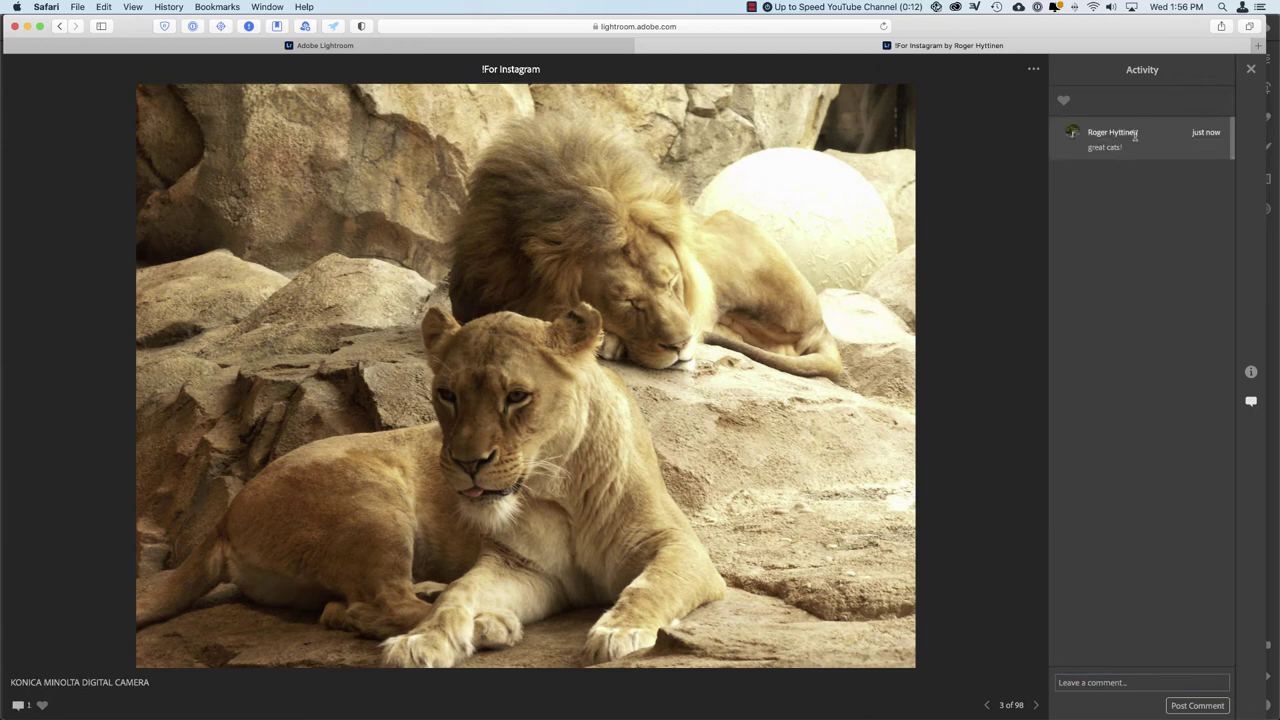
{"action": "left_click", "coordinate": [1251, 71]}
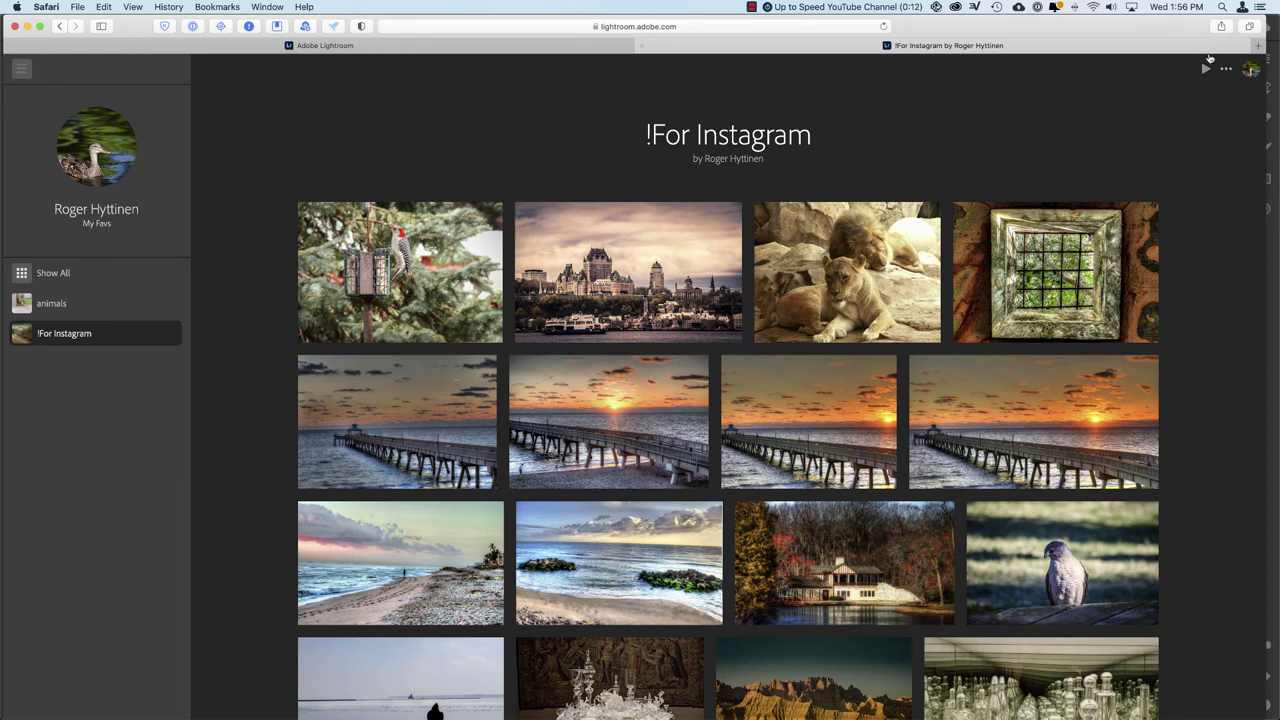
Play and exit a slideshow of !For Instagram, then show all gallery albums.
{"action": "left_click", "coordinate": [1206, 70]}
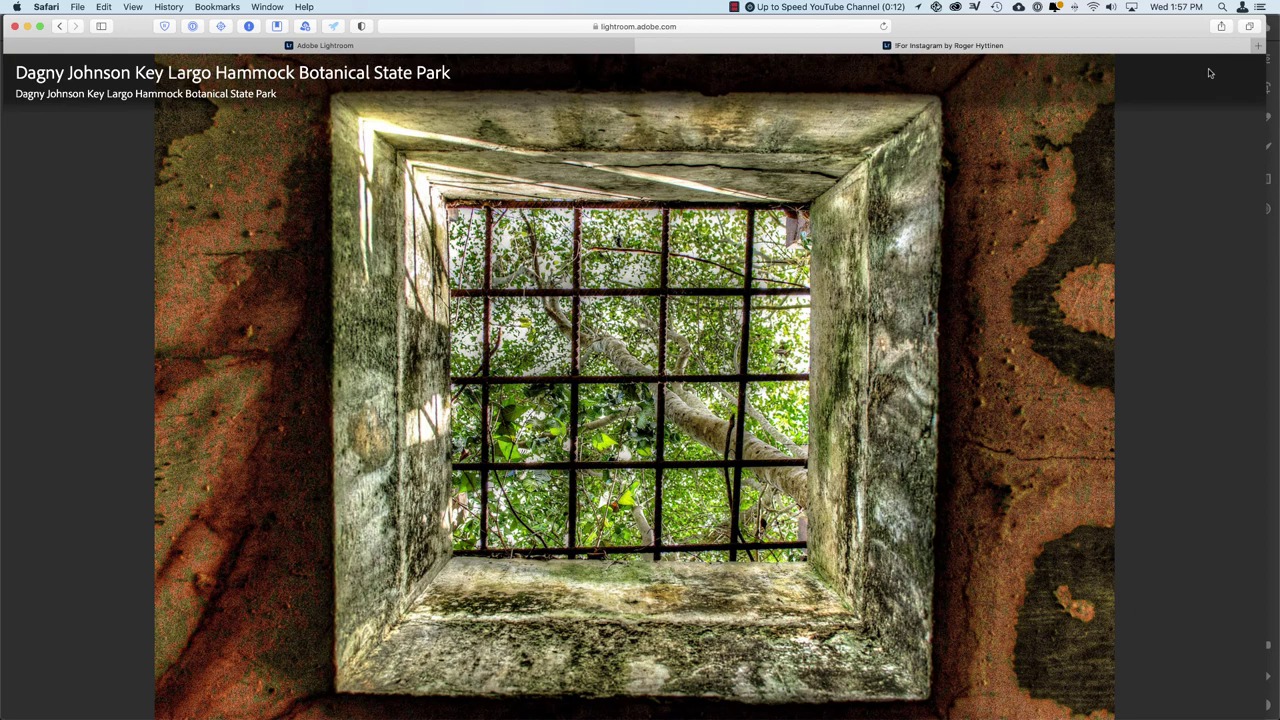
{"action": "left_click", "coordinate": [1209, 73]}
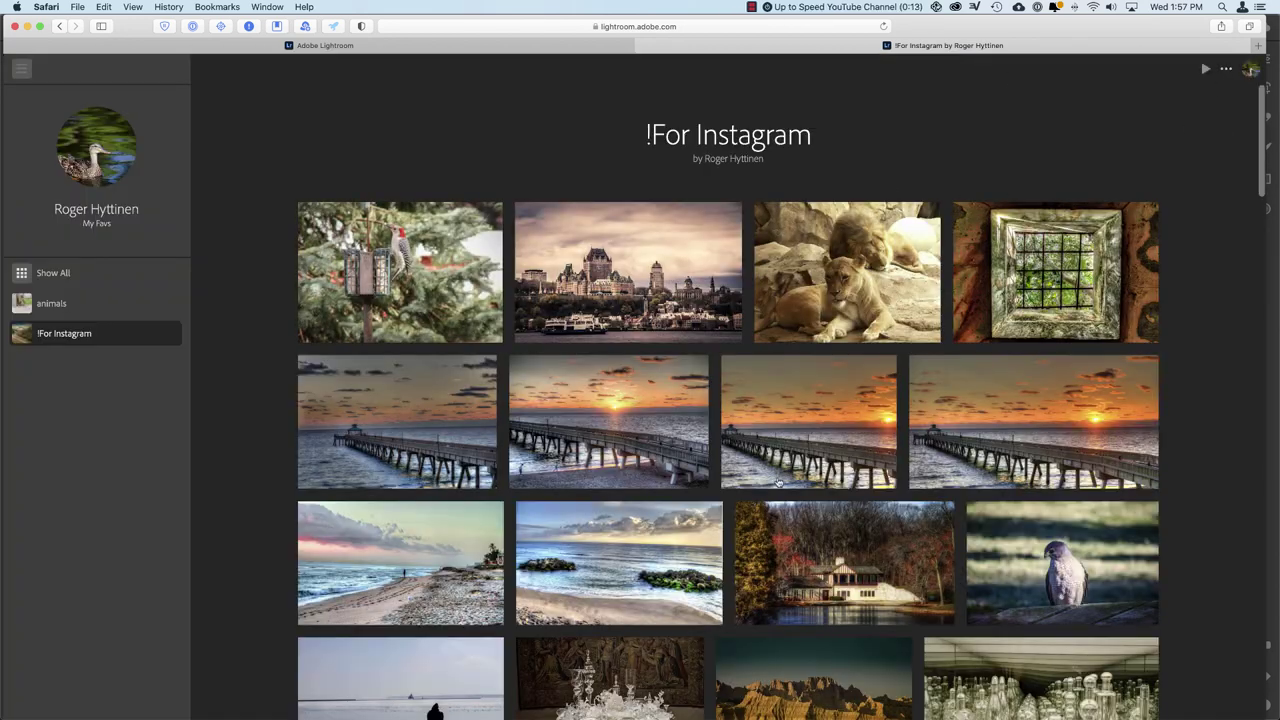
{"action": "left_click", "coordinate": [102, 277]}
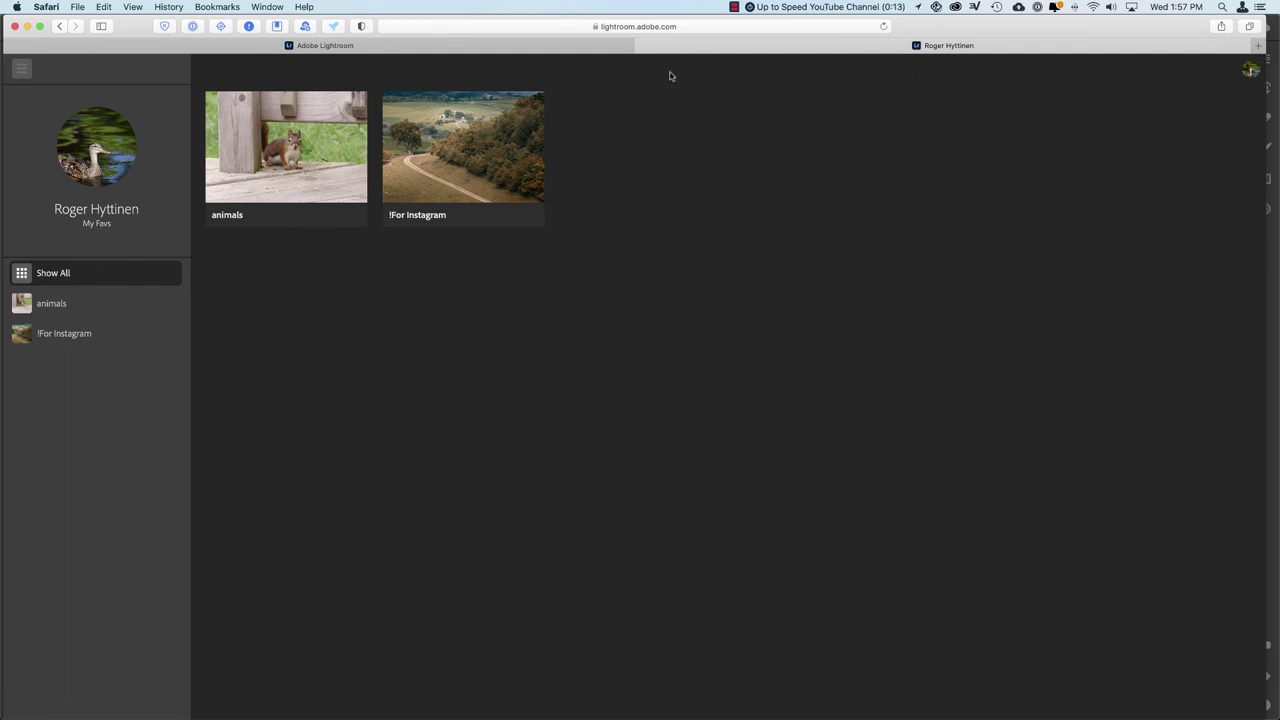
Close the shared gallery tab and copy the gallery's share link again.
{"action": "left_click", "coordinate": [642, 46]}
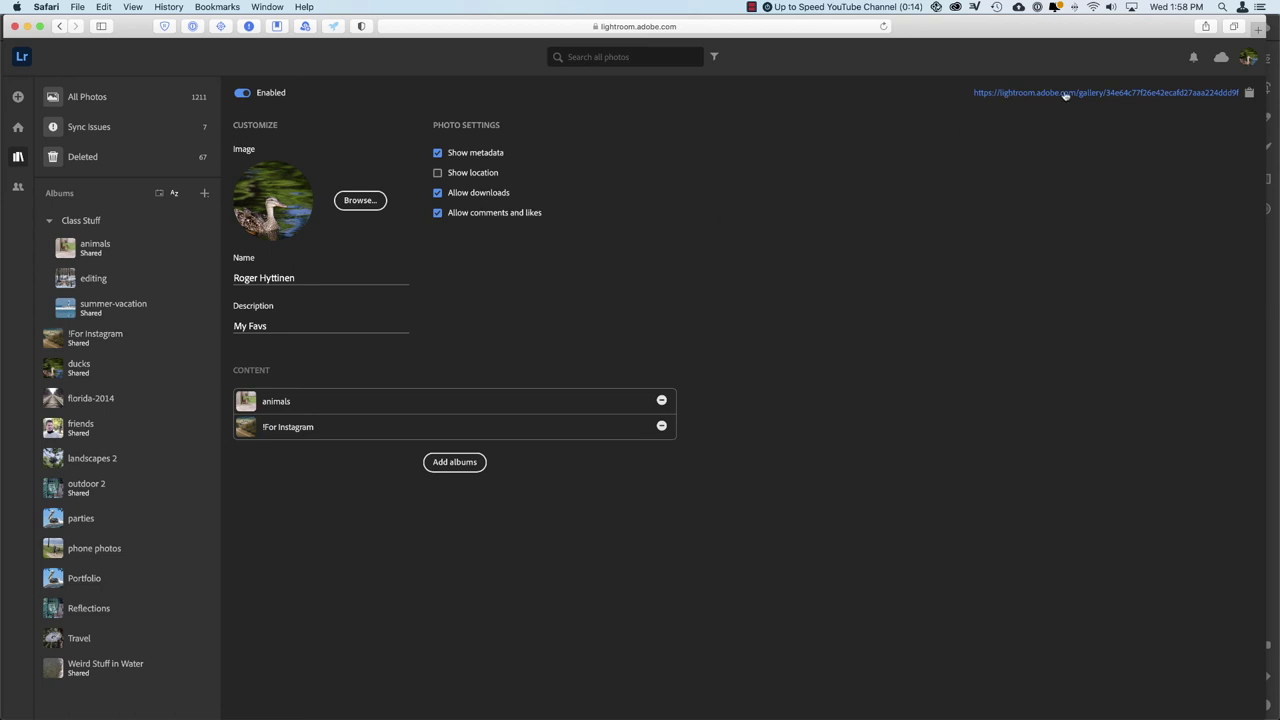
{"action": "left_click", "coordinate": [1250, 92]}
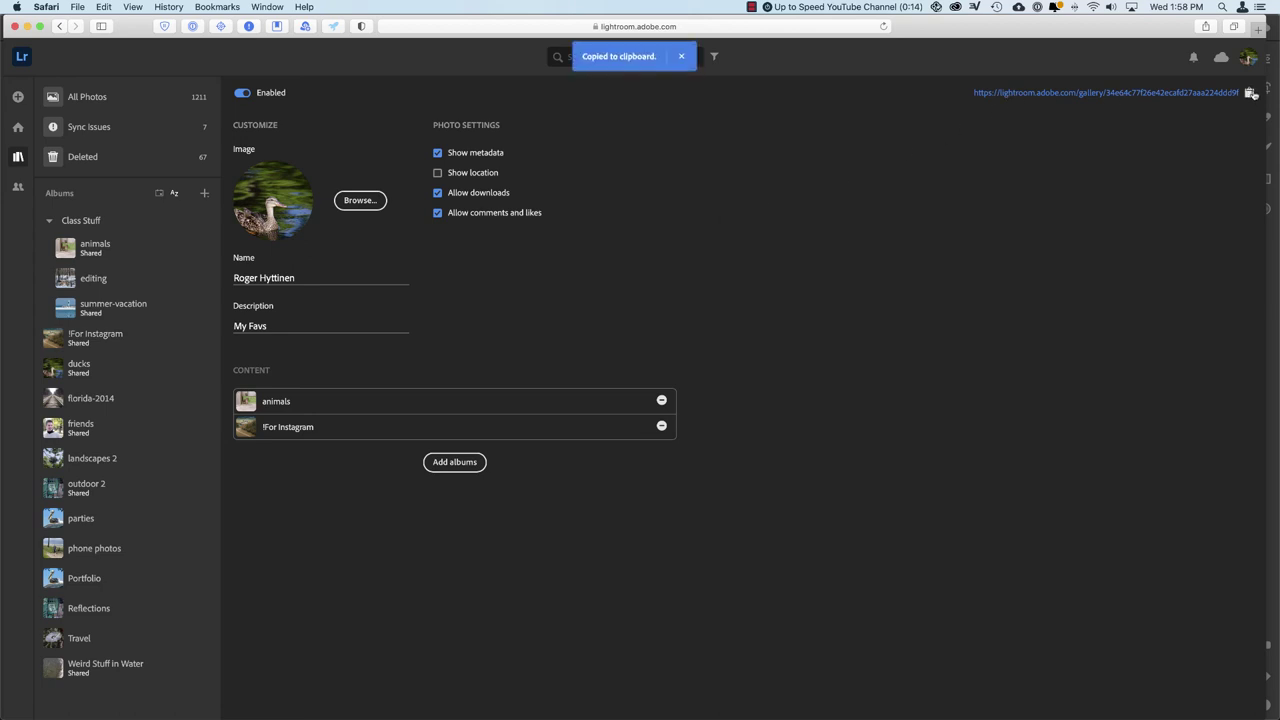